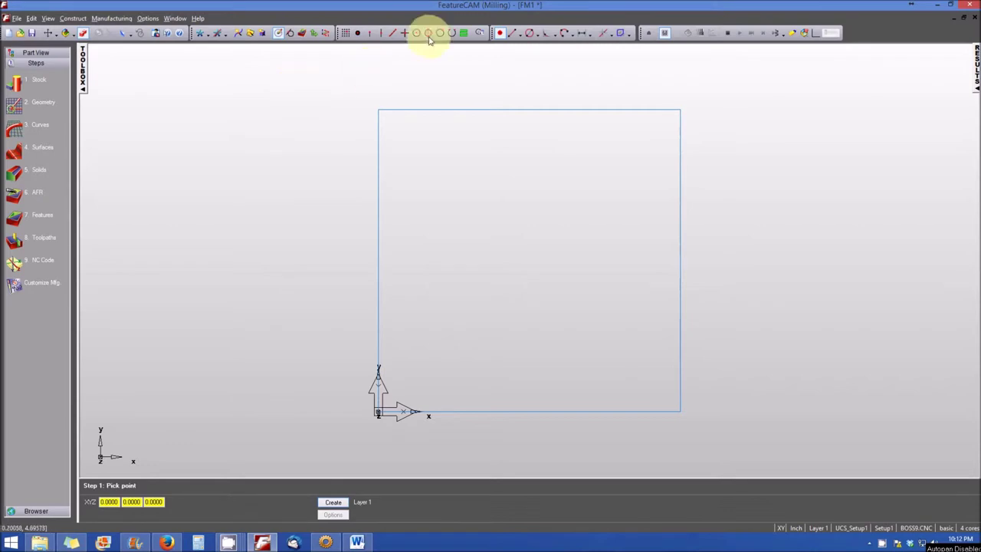
# - Place a point at X 0.75, Y 1 in the stock's lower-left area
pyautogui.click(501, 35)
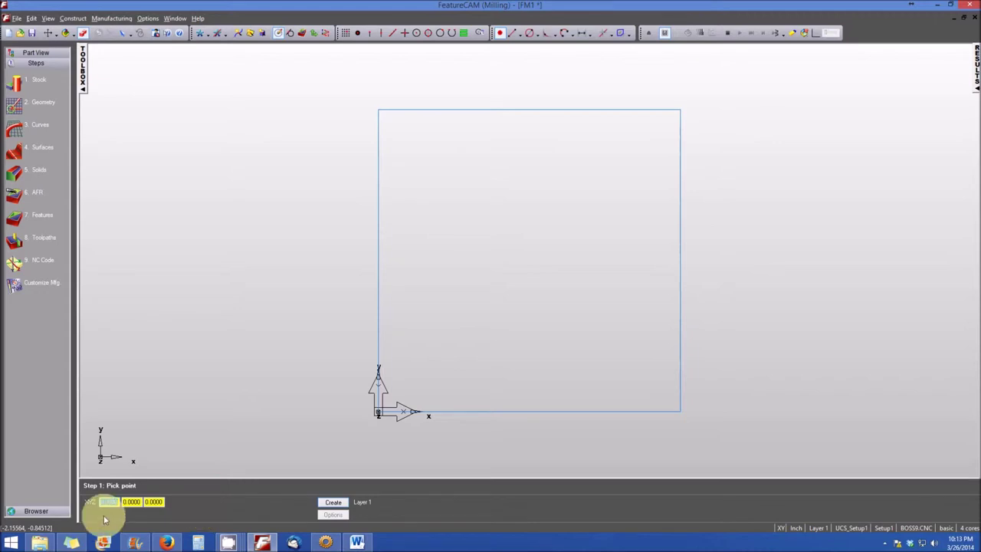
pyautogui.write('75')
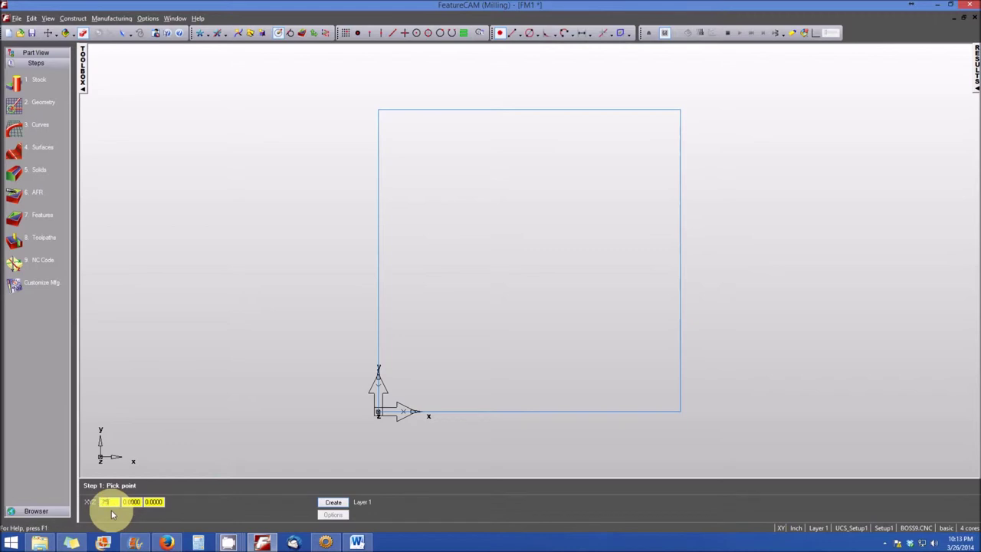
pyautogui.click(136, 502)
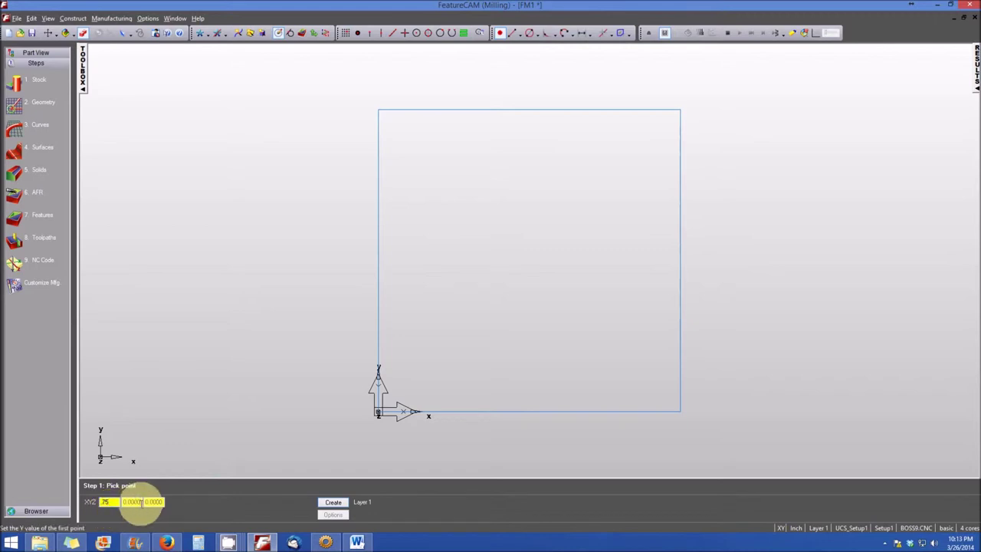
pyautogui.write('5')
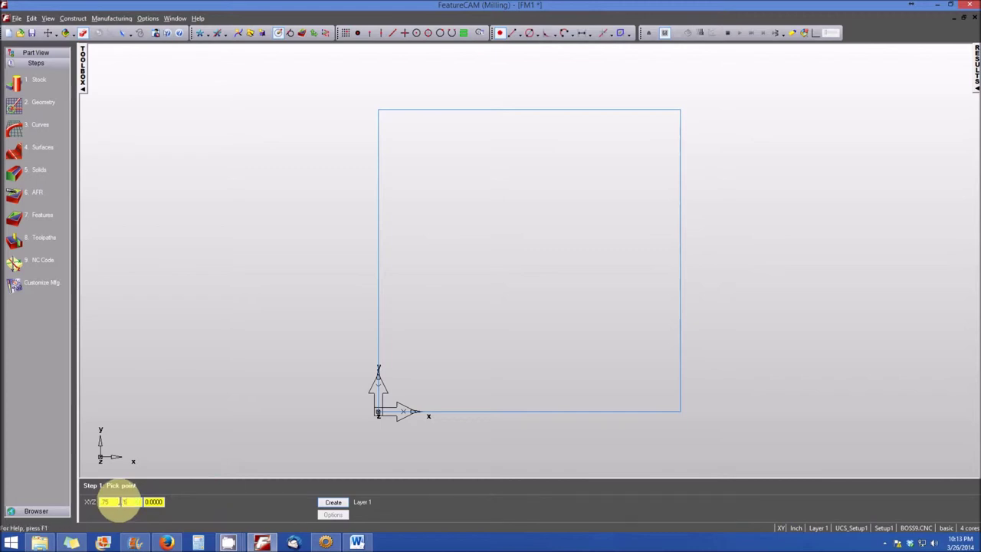
pyautogui.click(329, 504)
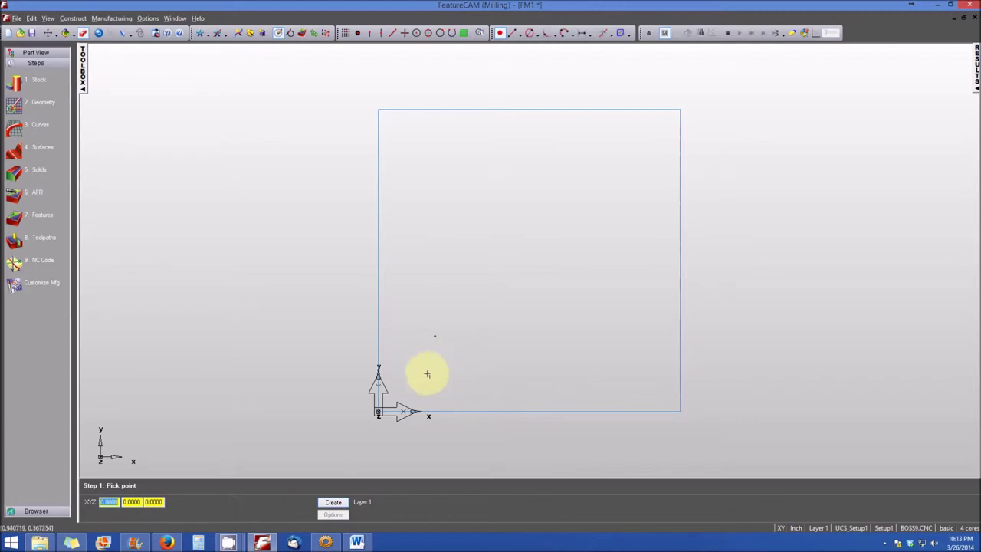
# - Create a second point at X 3.25, Y 1 in the lower right
pyautogui.click(434, 335)
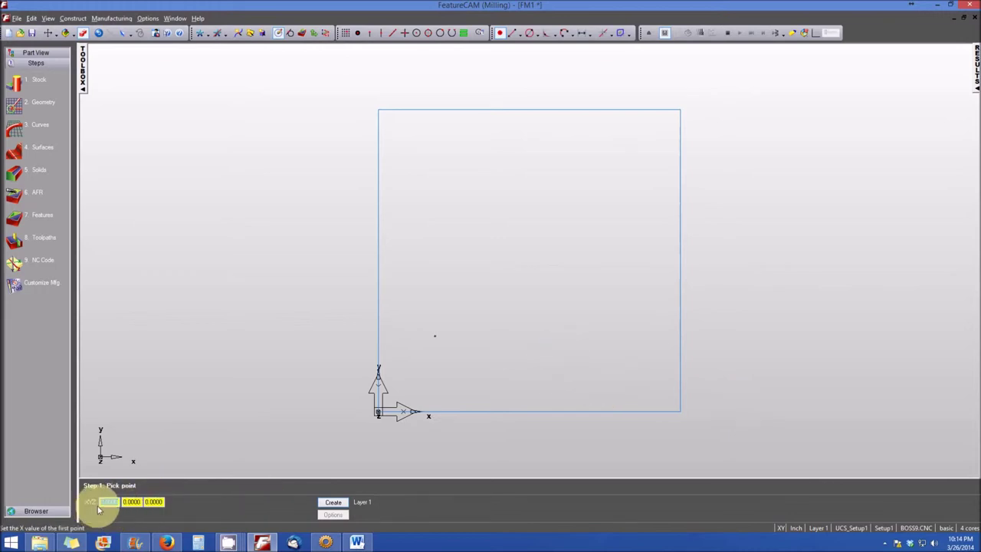
pyautogui.write('3')
pyautogui.write('.3')
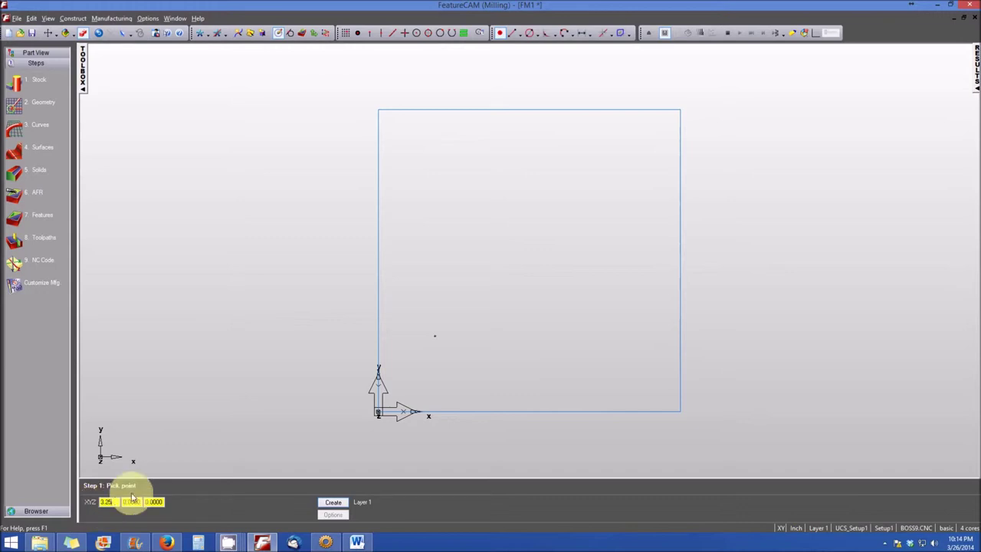
pyautogui.press('Tab')
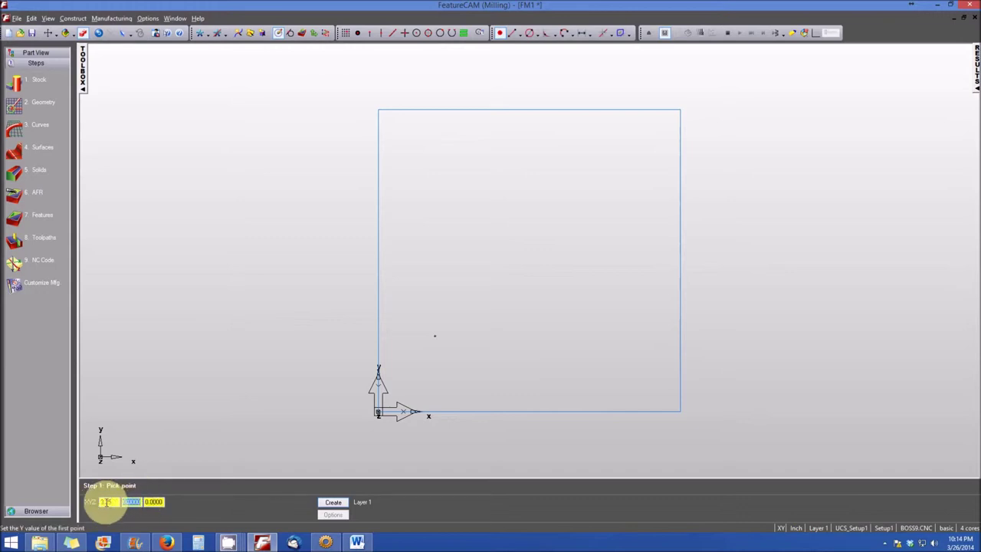
pyautogui.write('5')
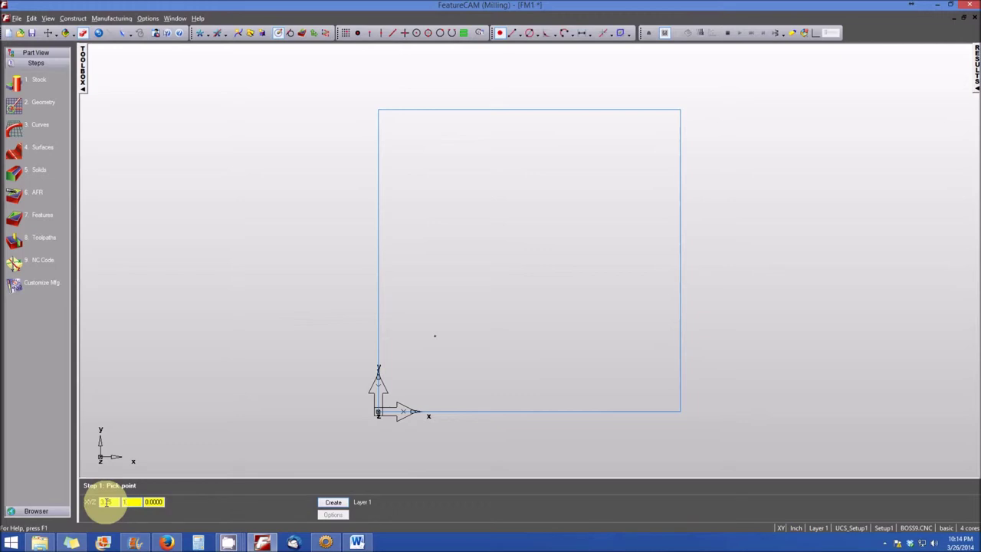
pyautogui.click(330, 503)
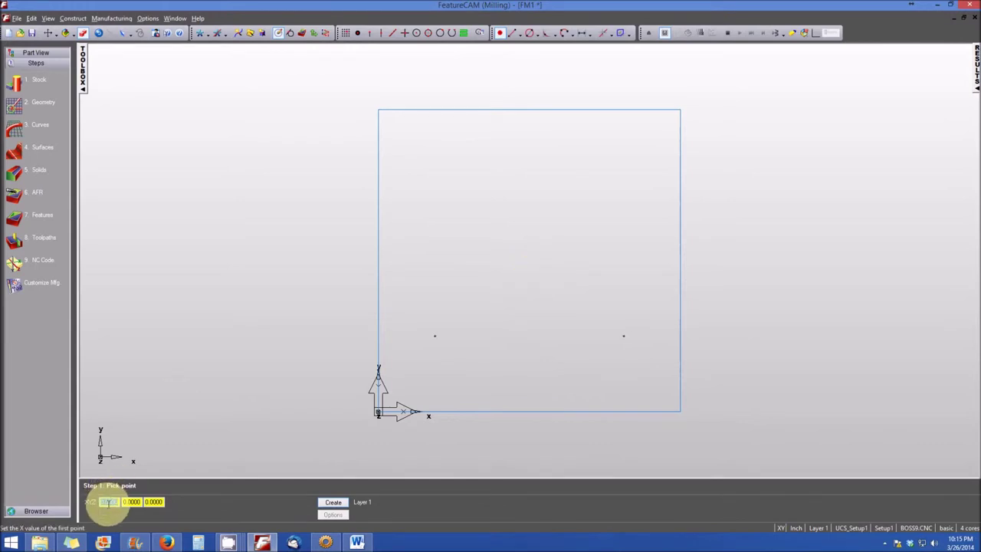
# - Create a third point at X 2, midway between and above the first two
pyautogui.write('2')
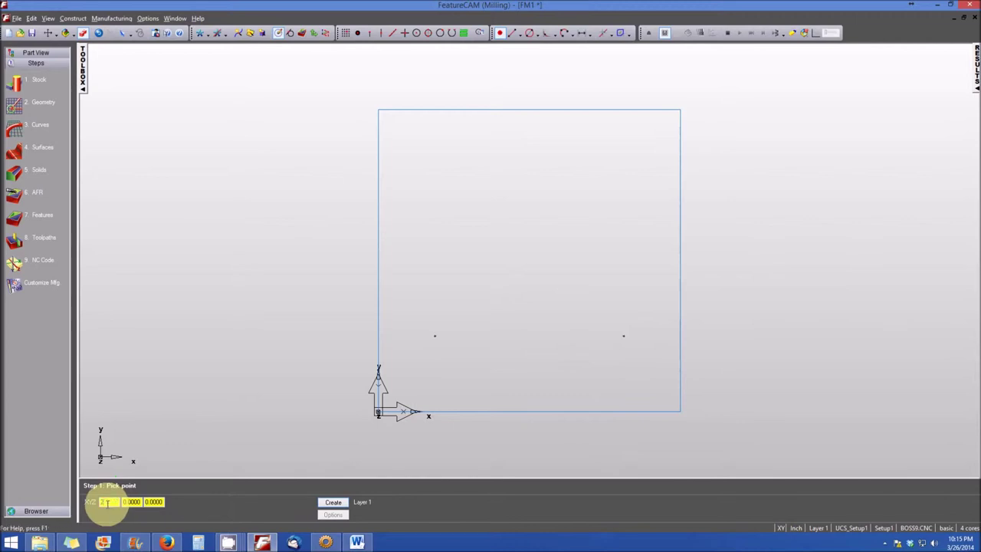
pyautogui.click(143, 502)
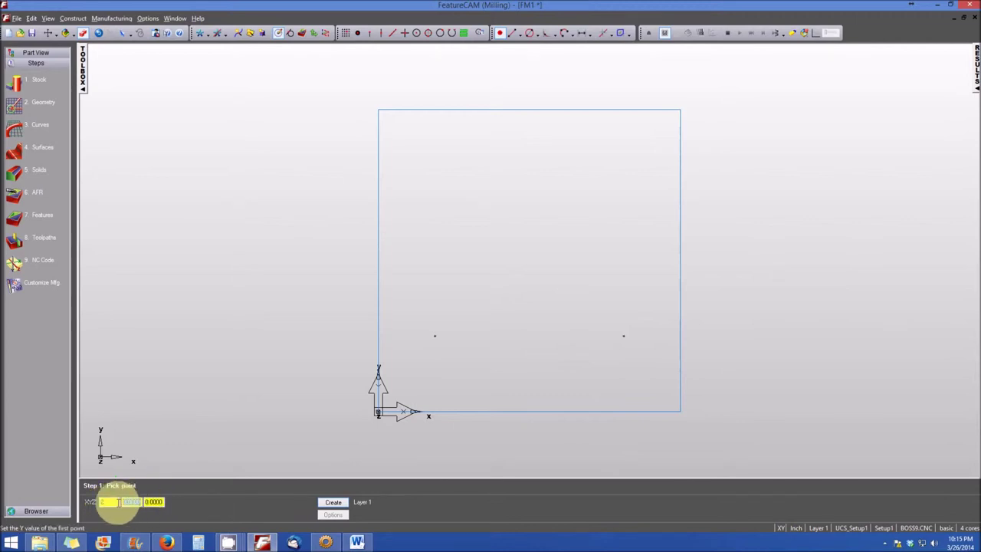
pyautogui.write('1.75')
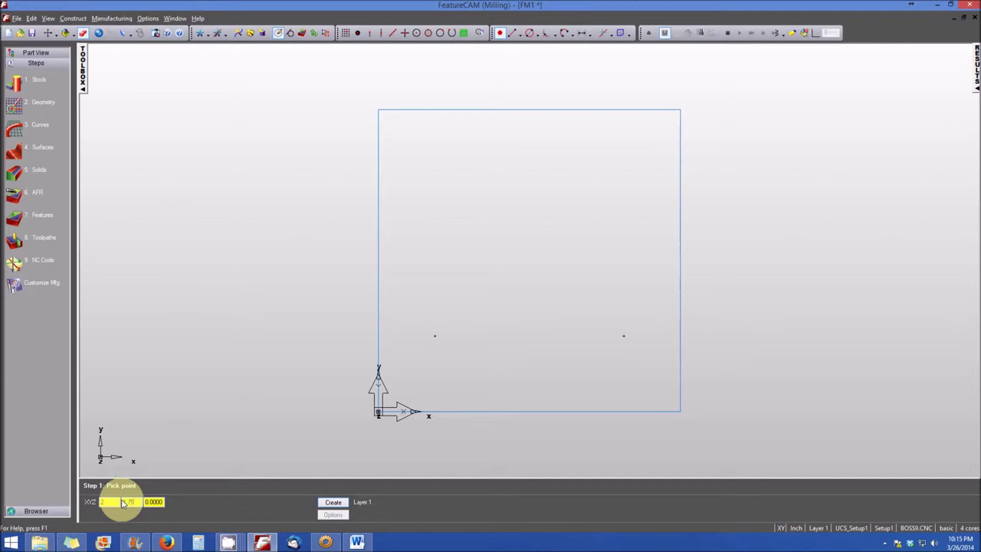
pyautogui.press('Return')
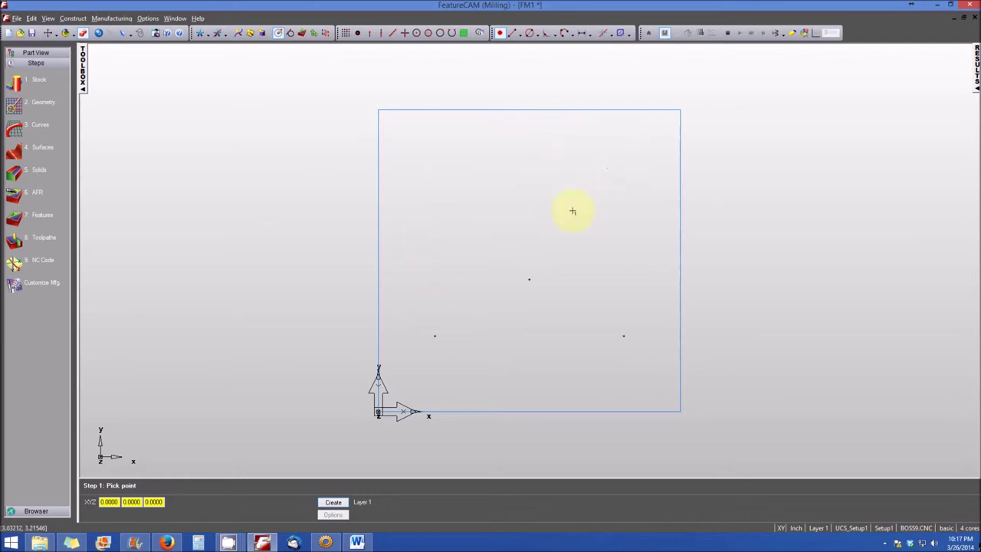
# - Add a point at X 3, Y 3 above the second point
pyautogui.click(111, 502)
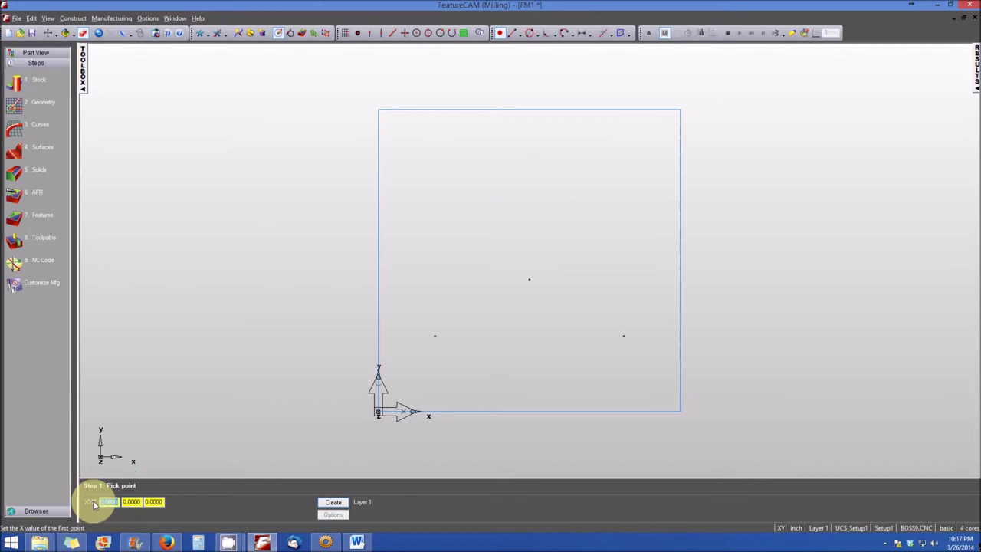
pyautogui.write('3')
pyautogui.press('Tab')
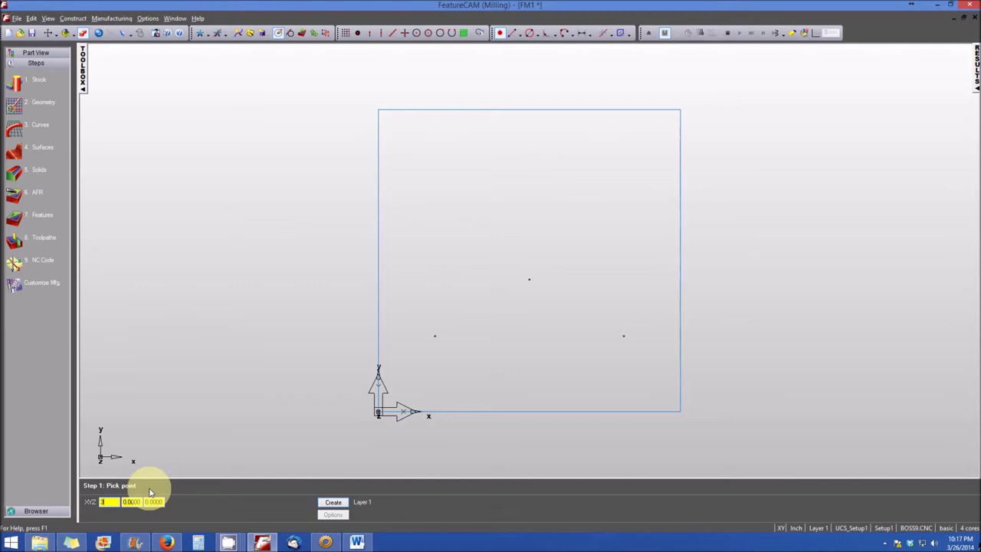
pyautogui.press('Tab')
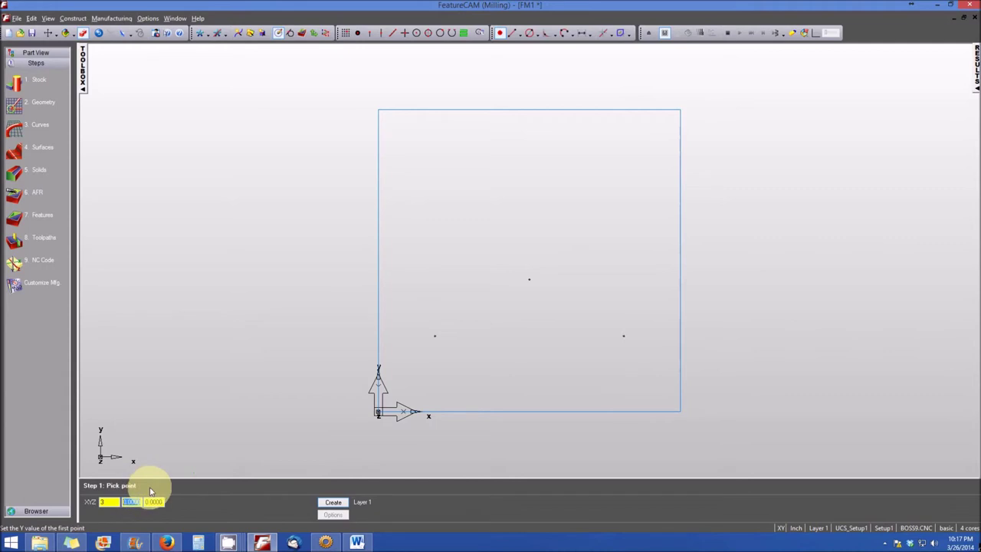
pyautogui.write('3')
pyautogui.click(332, 505)
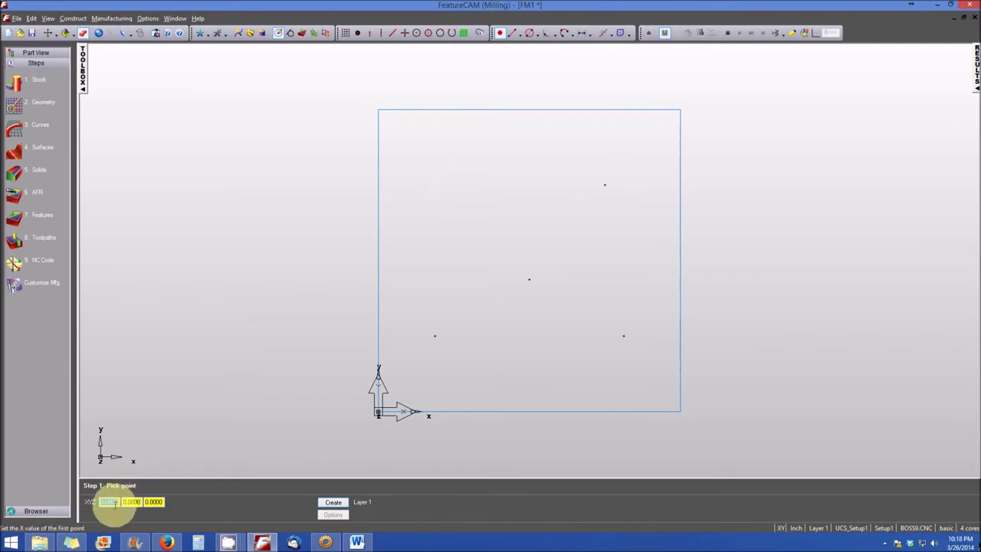
# - Add an upper-left point above the first, level with the X 3, Y 3 point
pyautogui.write('1')
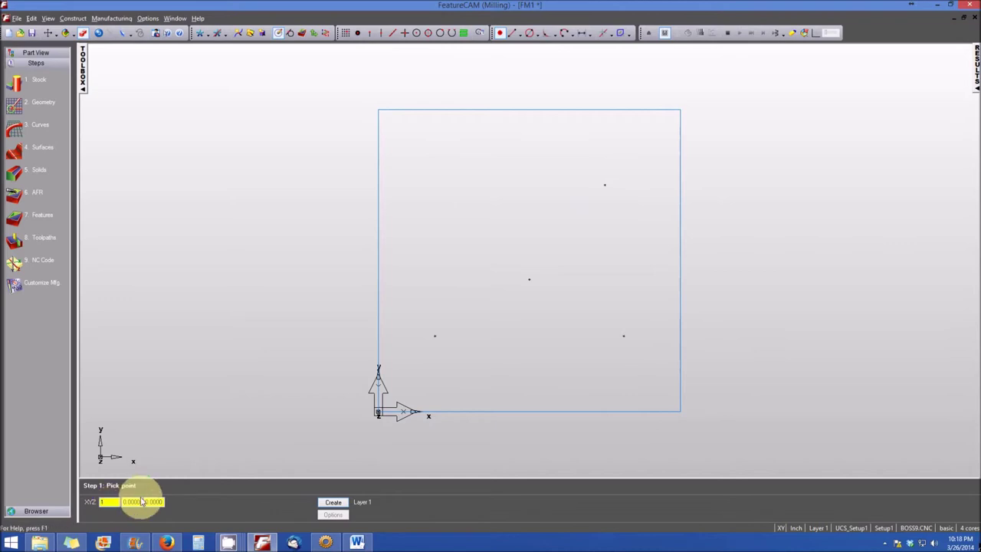
pyautogui.press('Tab')
pyautogui.write('1')
pyautogui.click(328, 503)
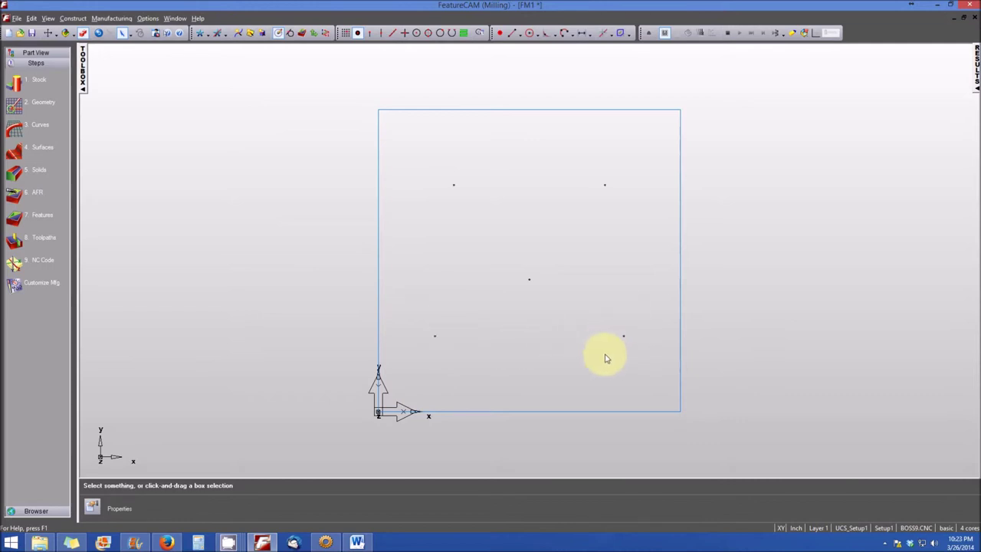
# - With point snapping on, draw centre-radius circles on the two lower points
pyautogui.click(358, 33)
pyautogui.click(539, 34)
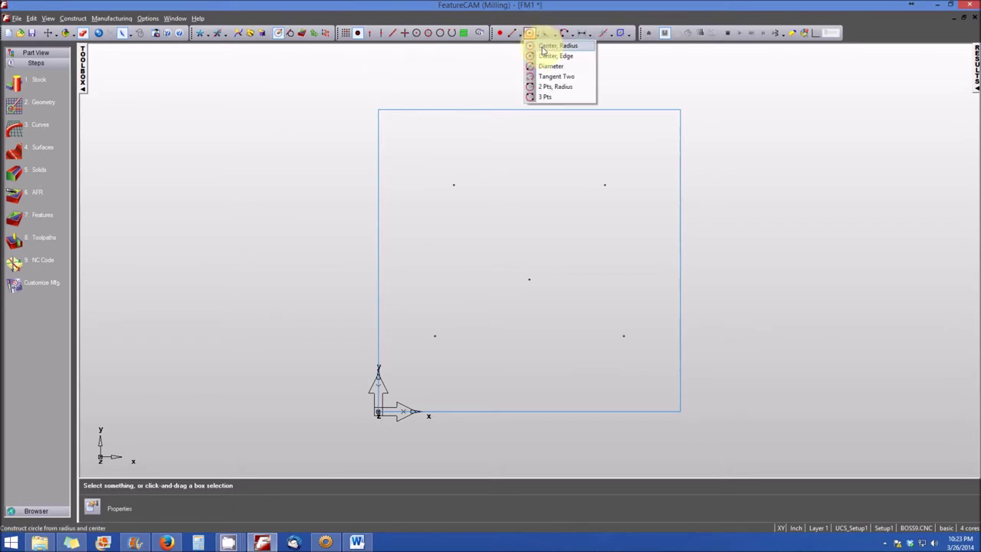
pyautogui.click(546, 46)
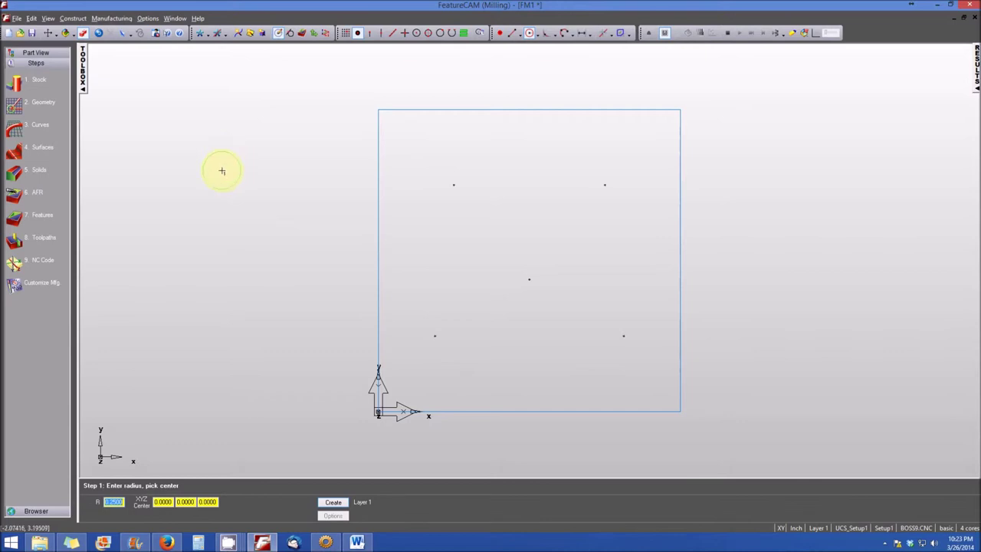
pyautogui.doubleClick(111, 506)
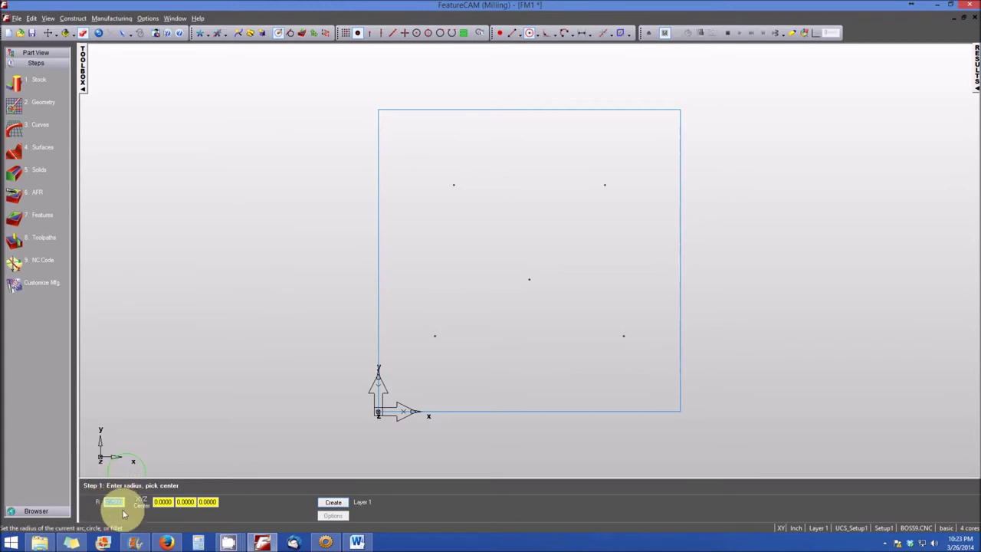
pyautogui.click(433, 336)
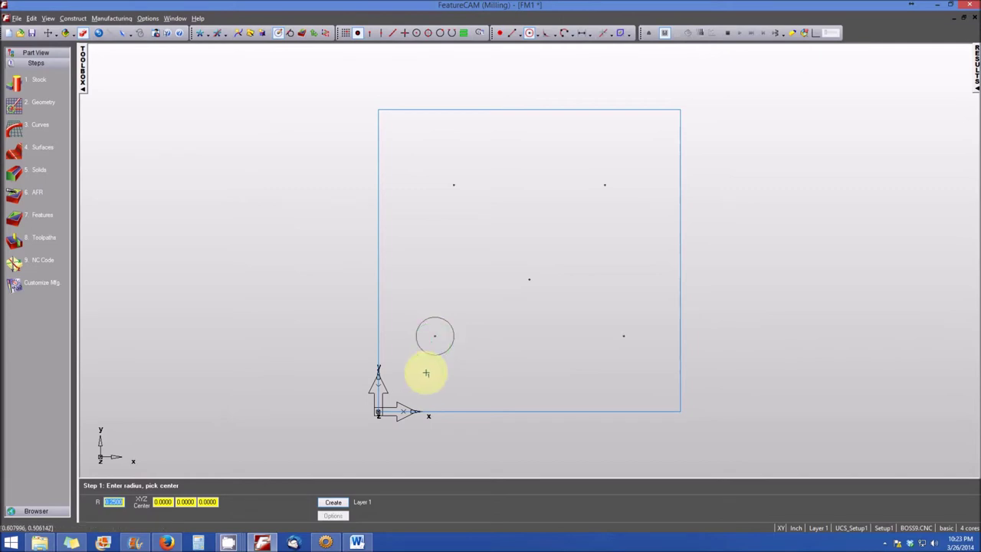
pyautogui.click(624, 336)
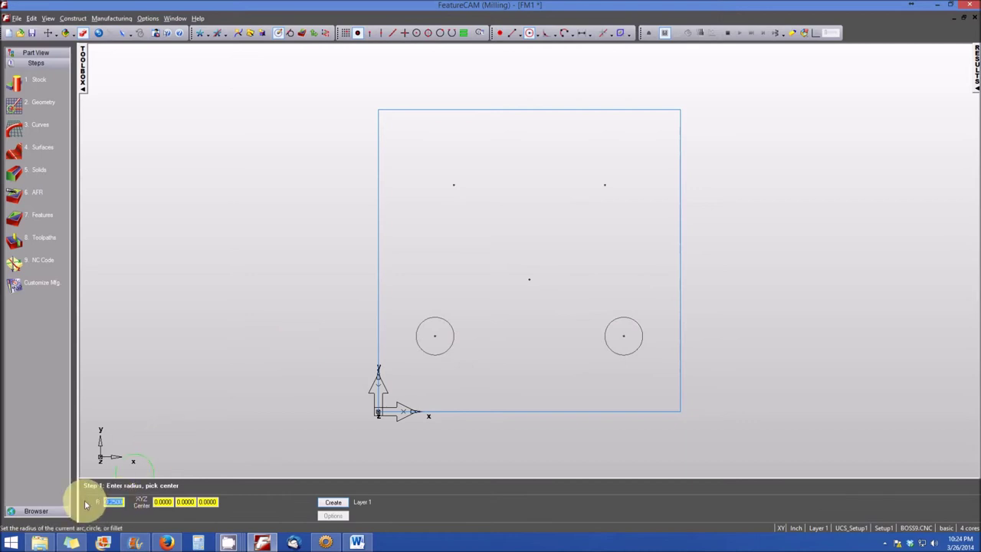
# - Draw 0.5-radius circles on the centre, upper-right and upper-left points
pyautogui.press('BackSpace')
pyautogui.press('Tab')
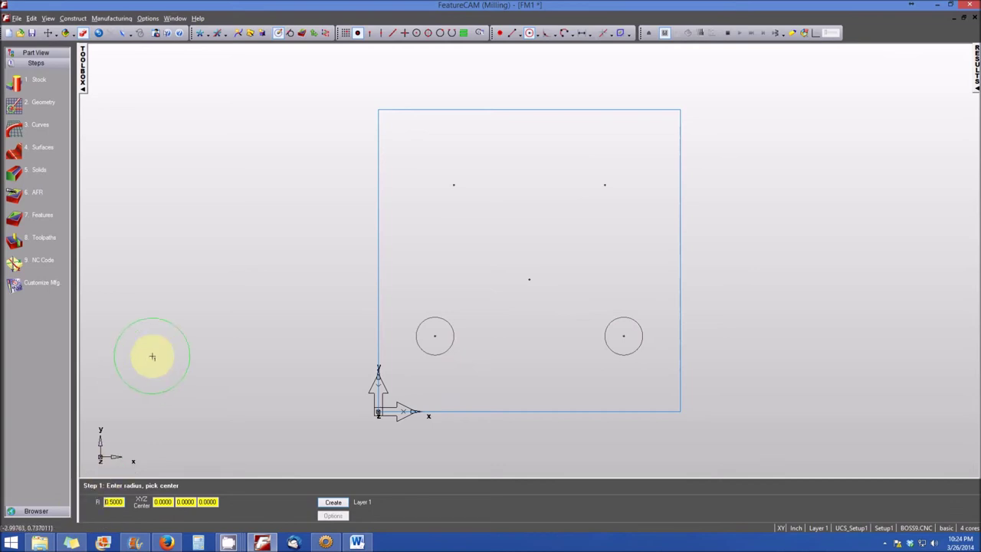
pyautogui.click(529, 279)
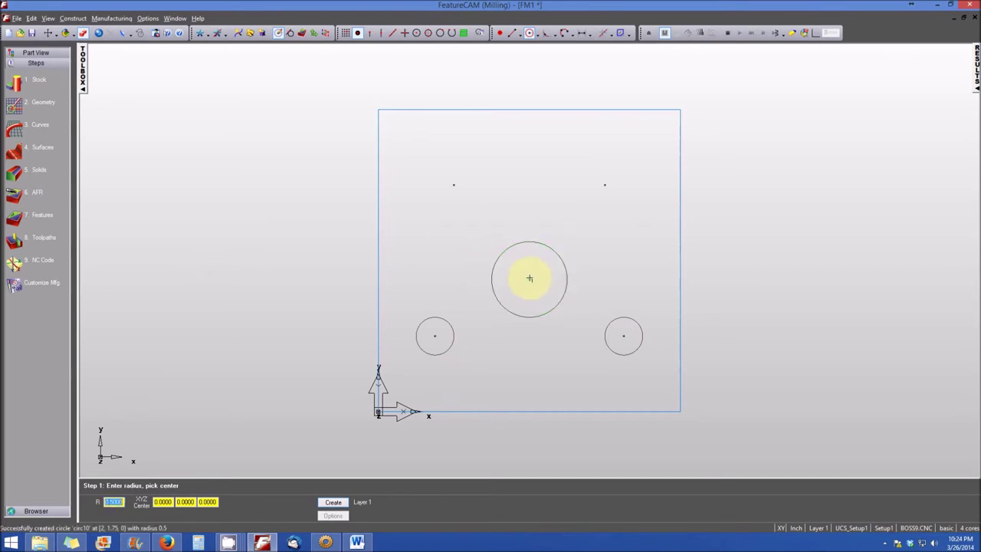
pyautogui.click(605, 184)
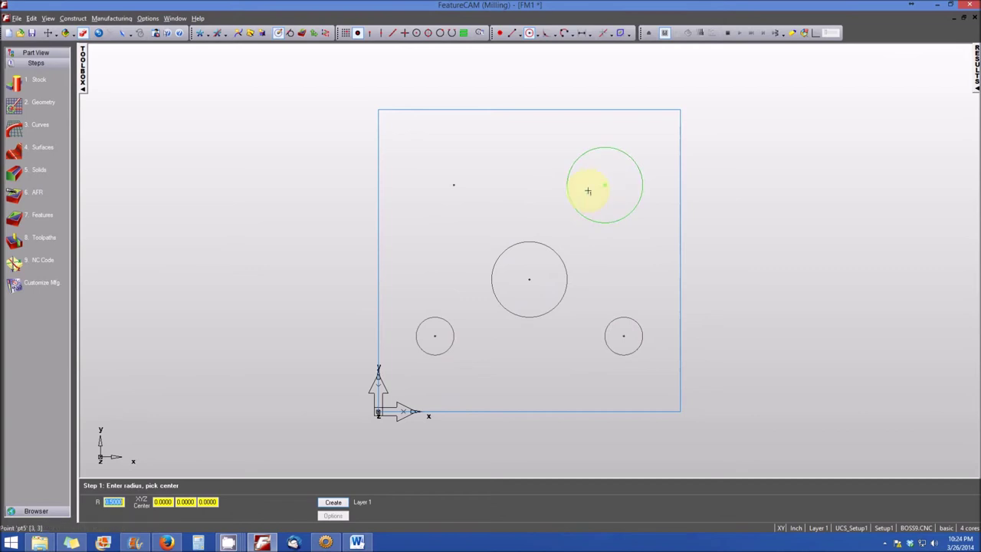
pyautogui.click(454, 184)
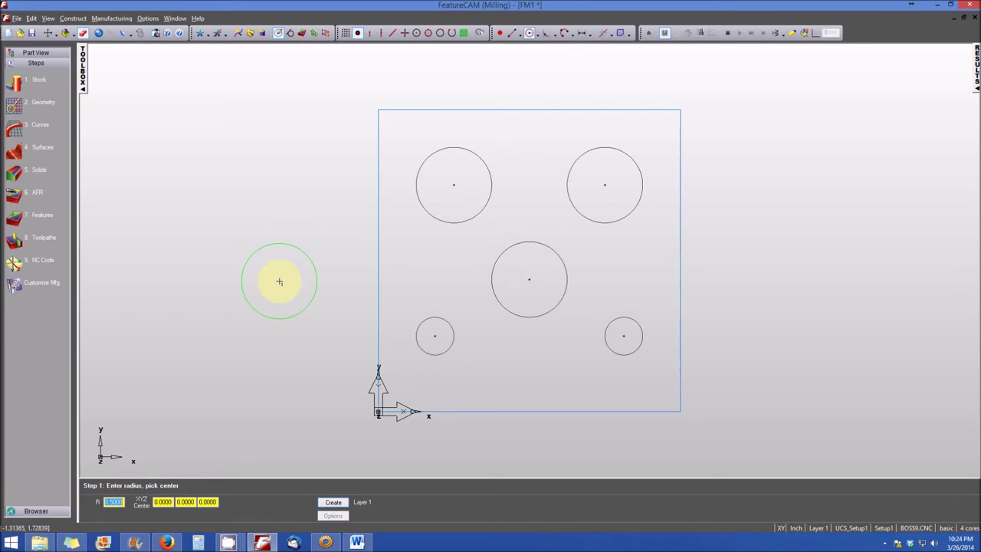
pyautogui.press('Escape')
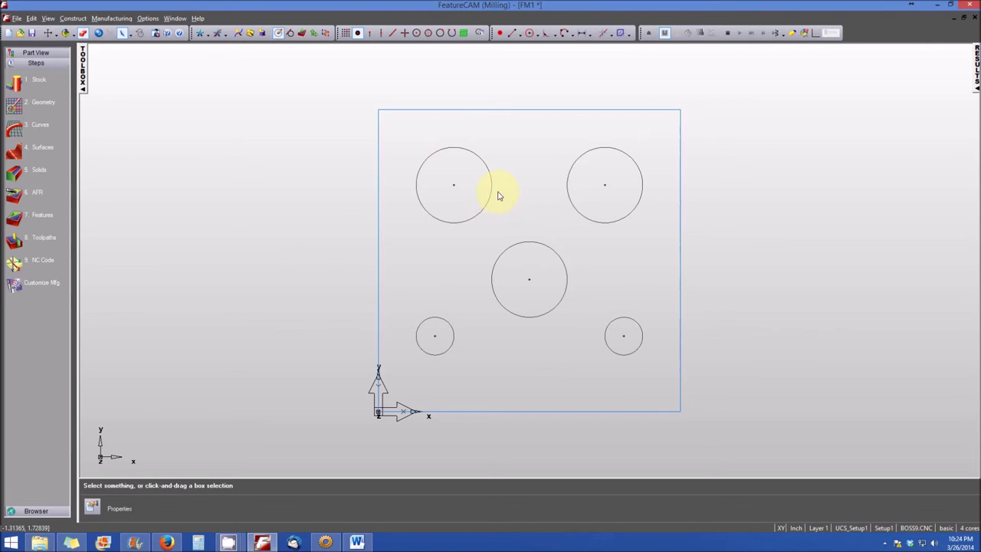
# - Draw a two-point horizontal line joining the top quadrants of the two upper circles
pyautogui.click(430, 33)
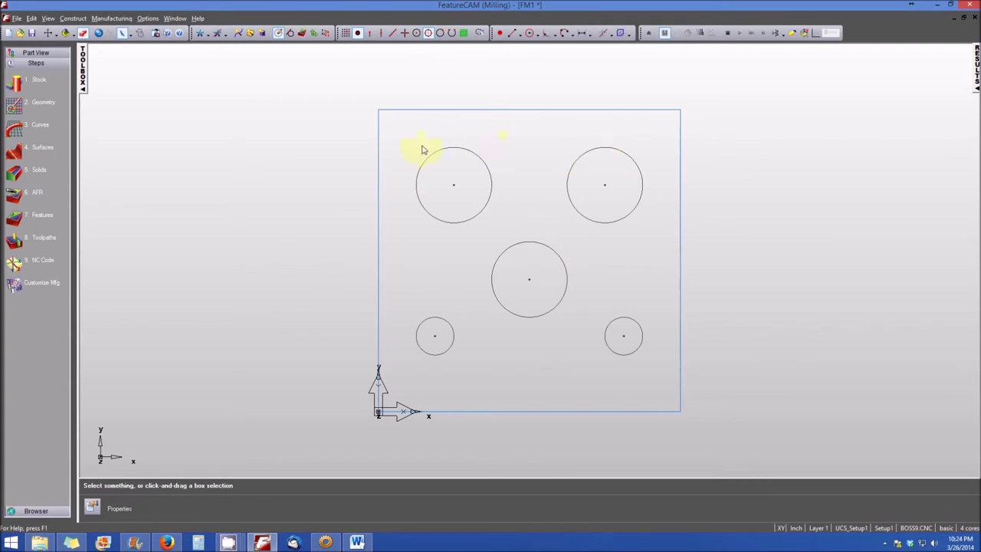
pyautogui.click(525, 35)
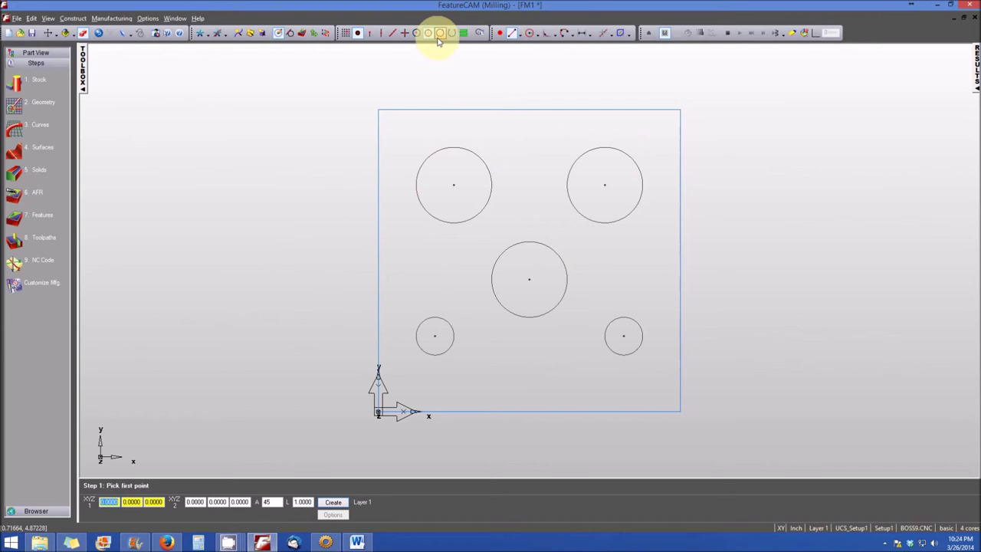
pyautogui.click(604, 147)
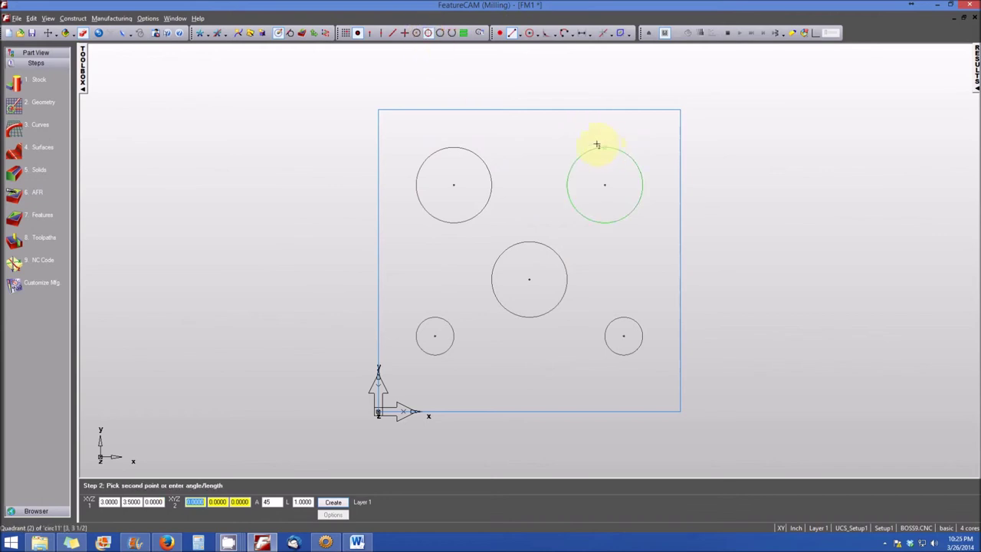
pyautogui.click(455, 146)
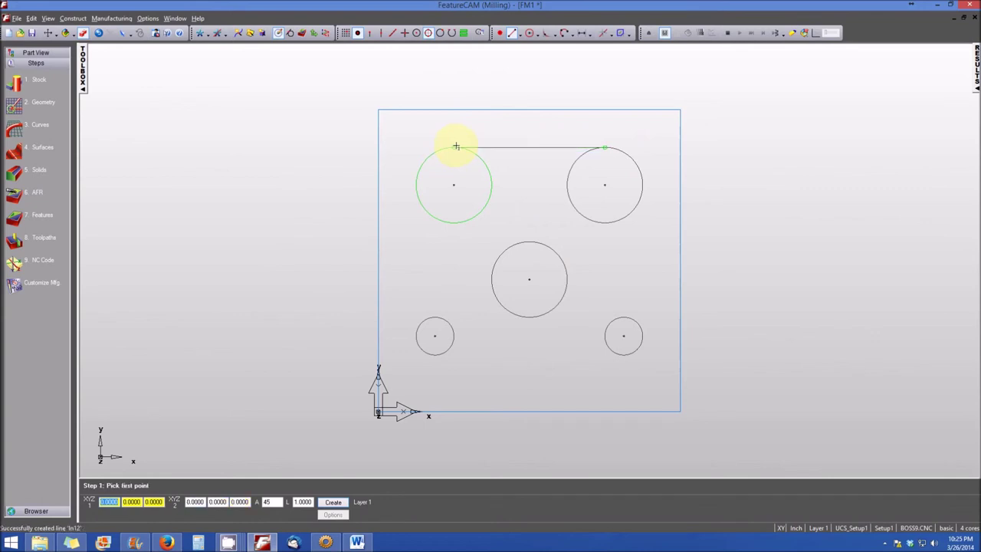
pyautogui.press('Escape')
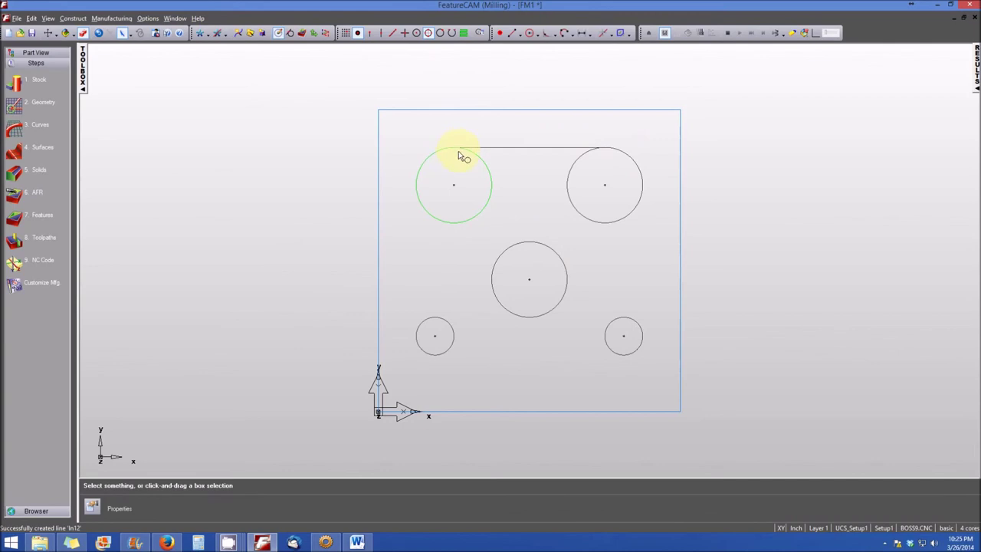
pyautogui.click(416, 191)
pyautogui.press('Return')
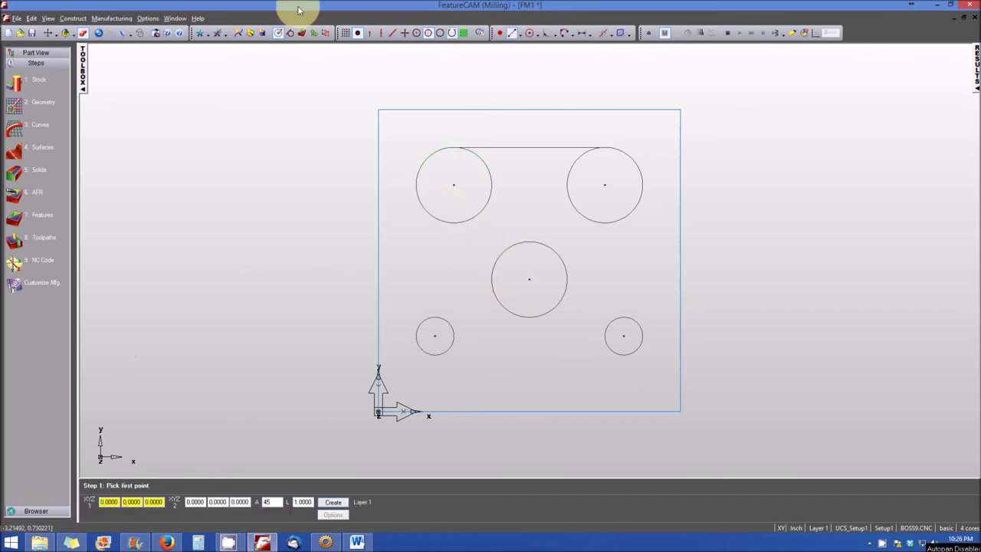
# - Draw tangent lines from the upper-left and upper-right circles to the middle circle, redoing the misplaced one
pyautogui.click(453, 34)
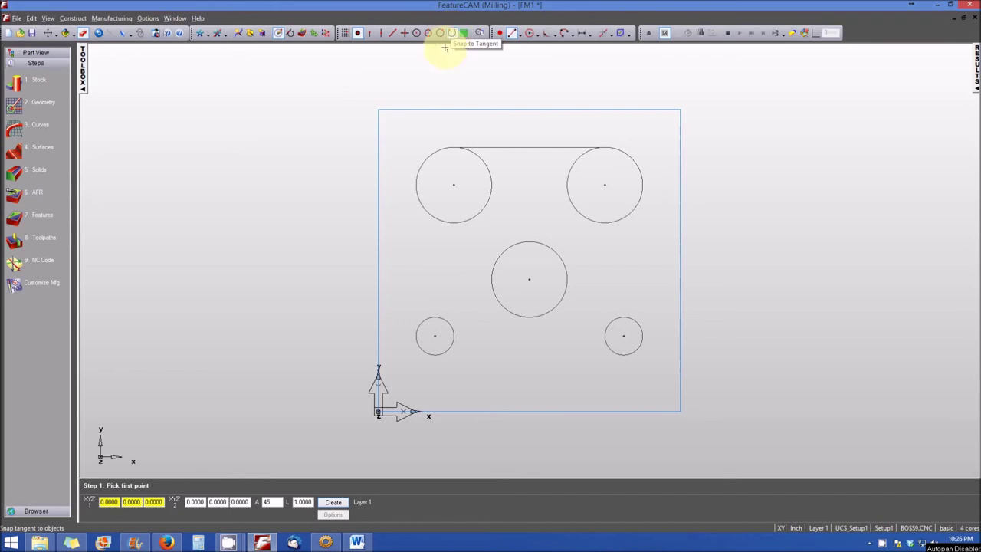
pyautogui.click(515, 34)
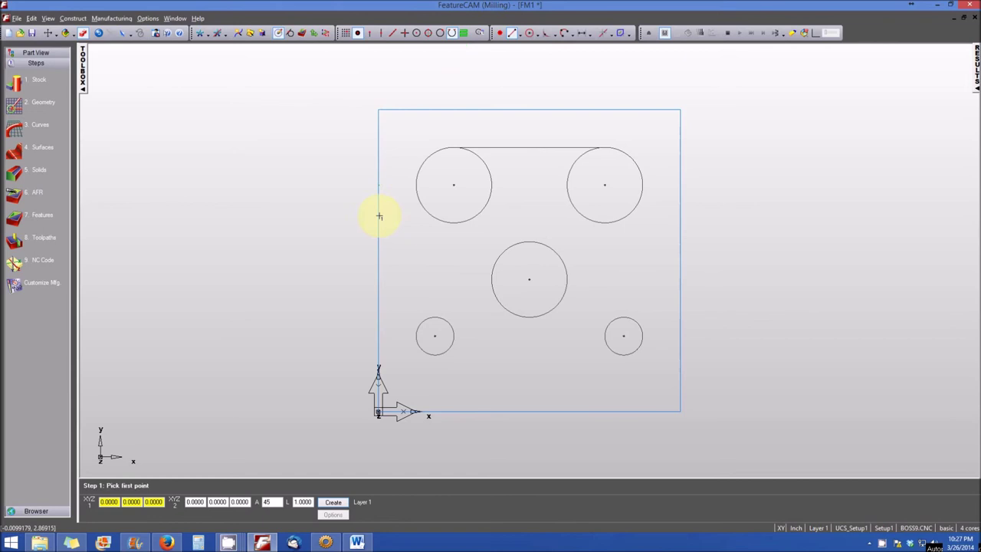
pyautogui.click(417, 200)
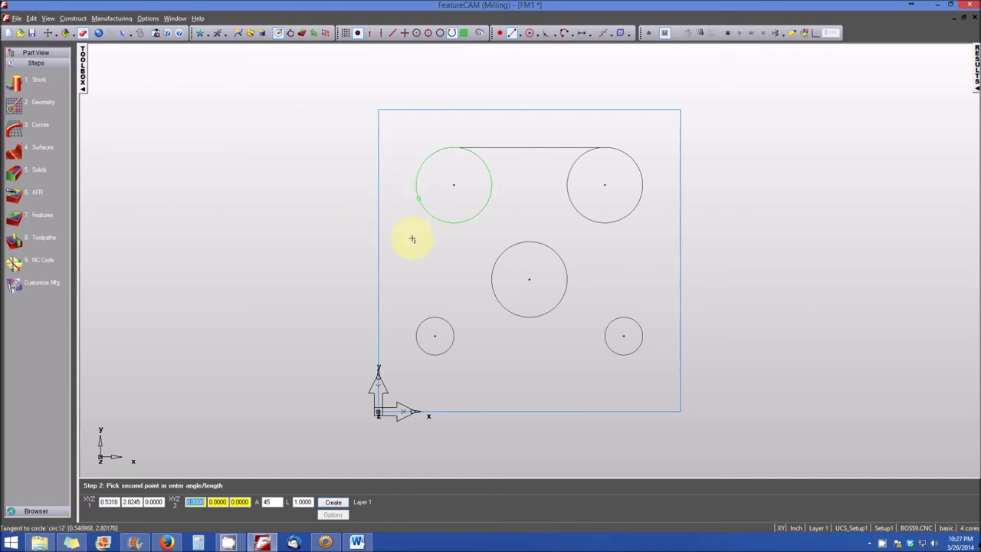
pyautogui.click(498, 303)
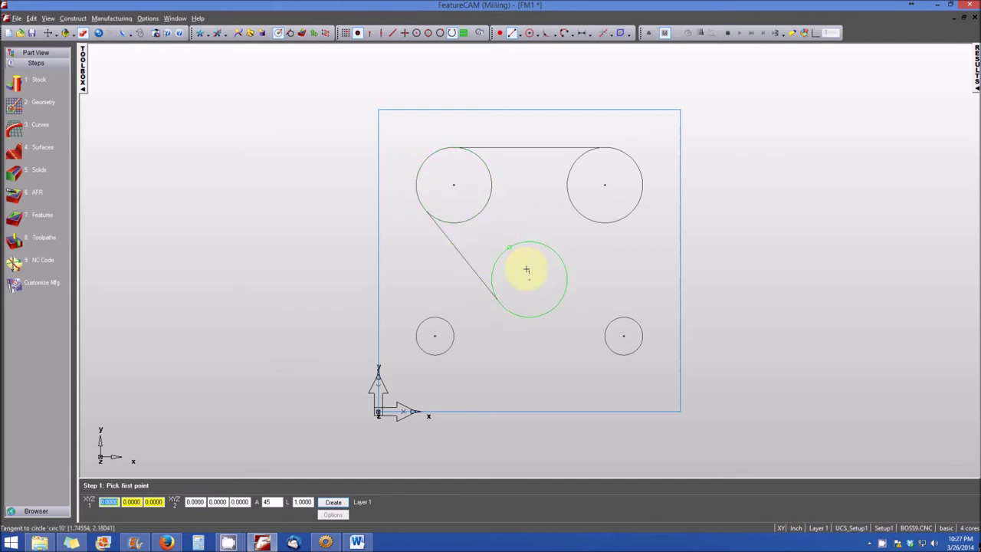
pyautogui.click(564, 294)
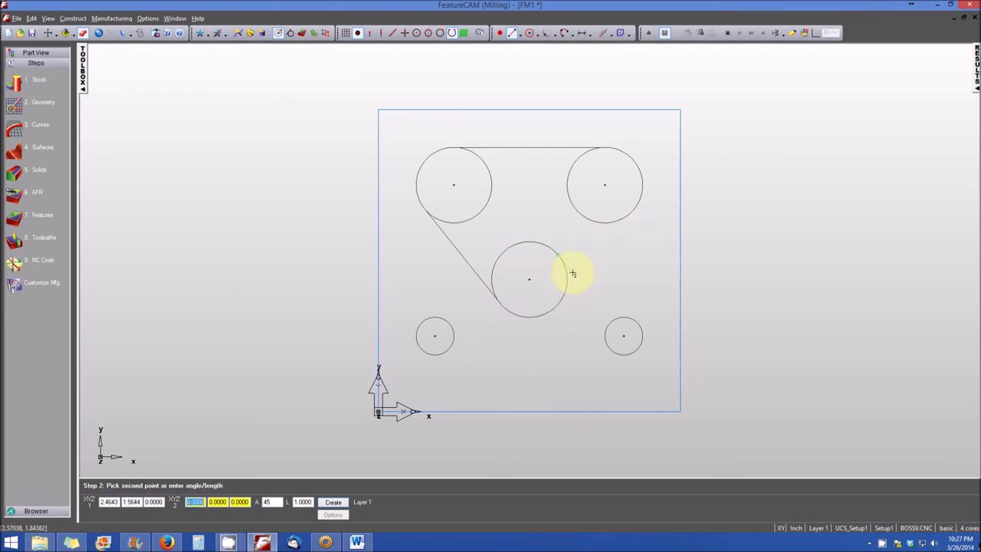
pyautogui.click(639, 202)
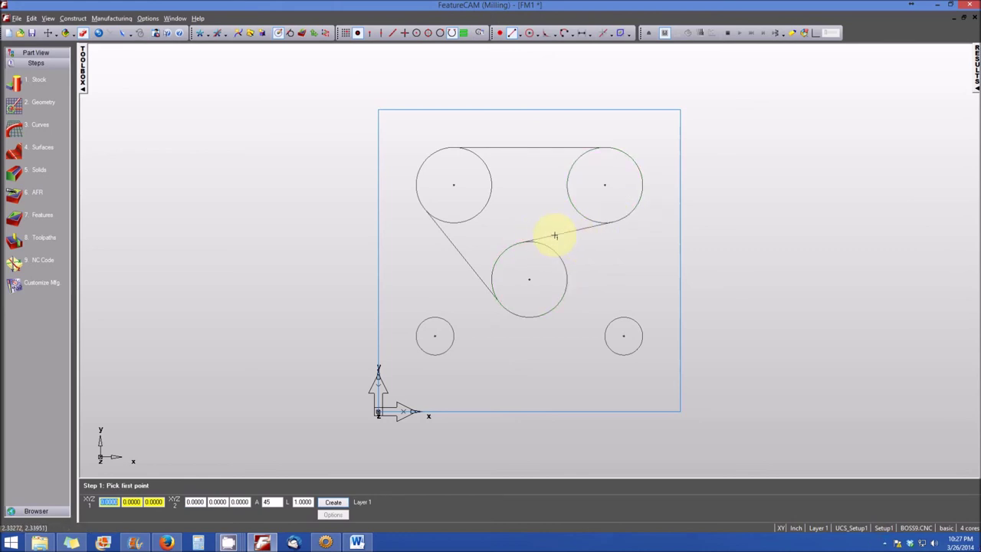
pyautogui.click(100, 35)
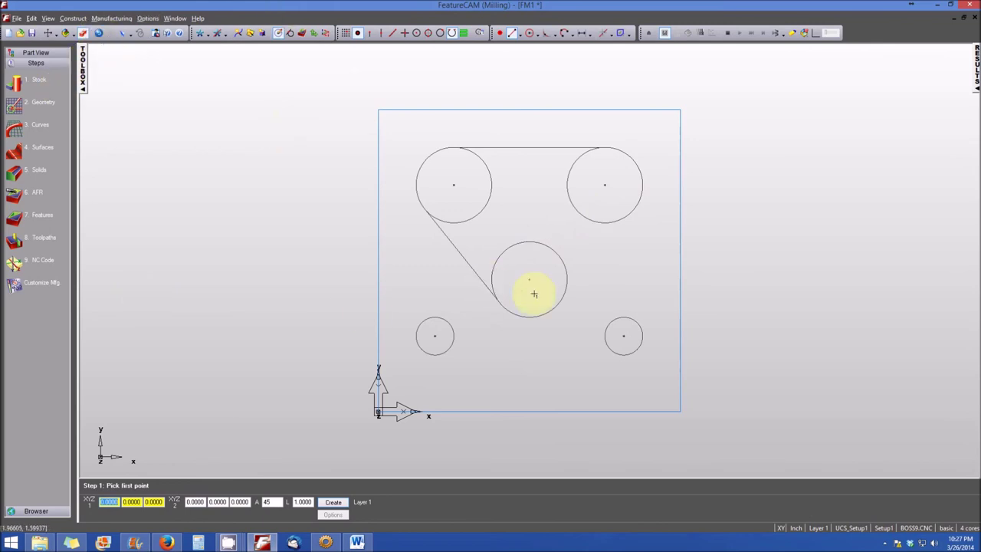
pyautogui.click(558, 306)
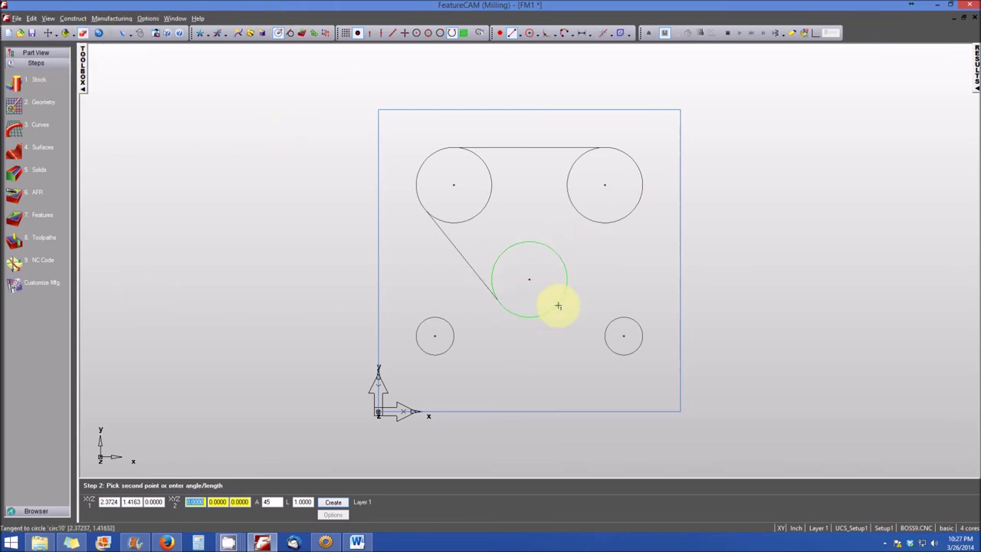
pyautogui.click(640, 205)
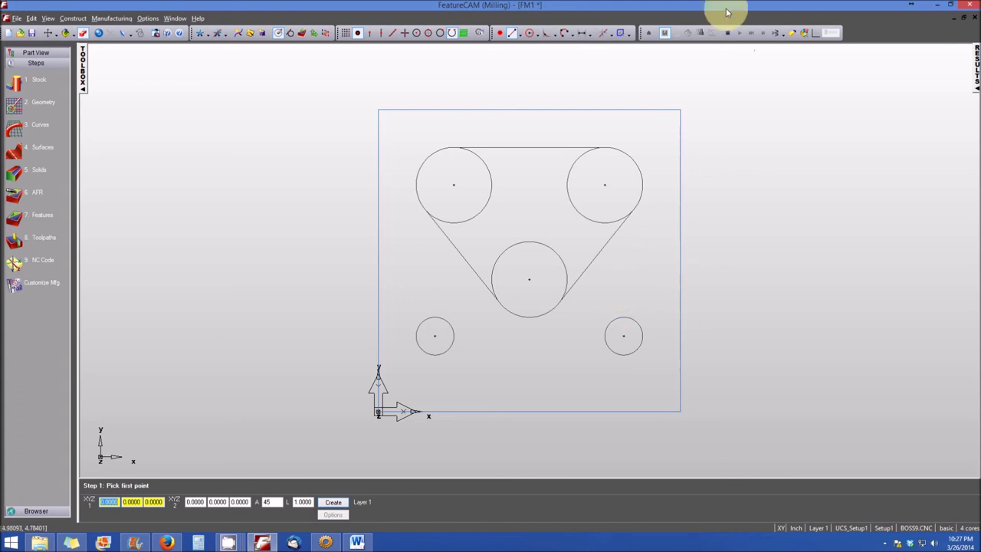
# - Clip away the inner arcs of the upper-right, upper-left and middle circles
pyautogui.click(613, 34)
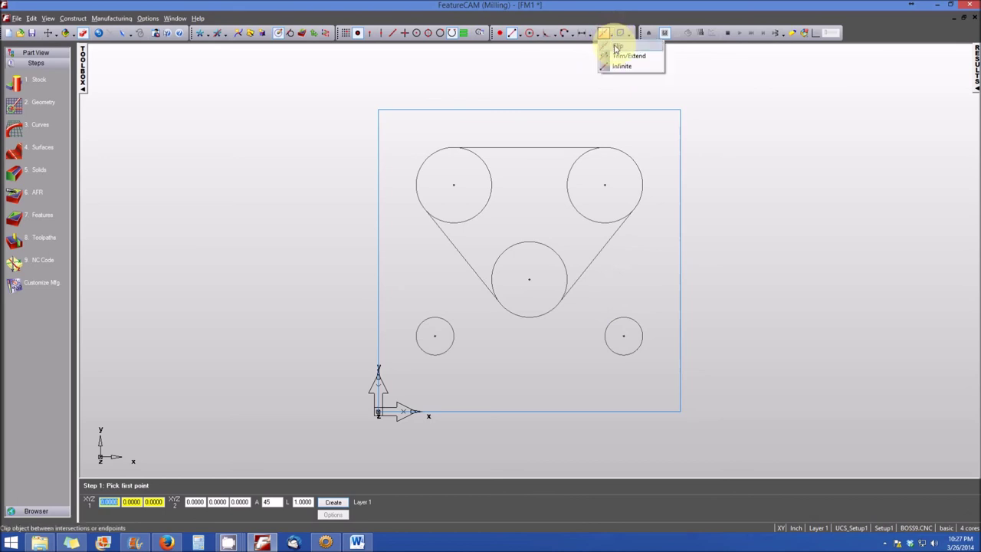
pyautogui.click(617, 48)
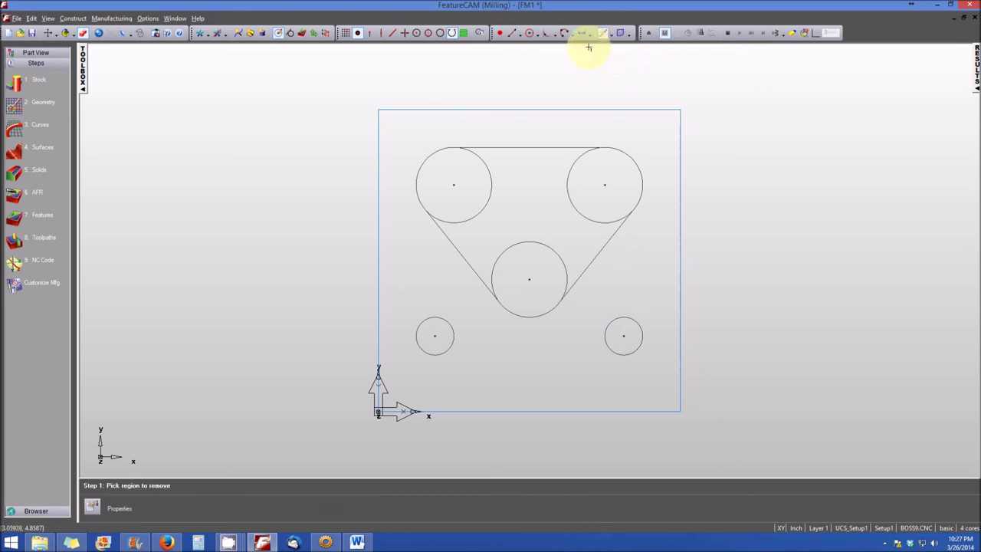
pyautogui.click(568, 190)
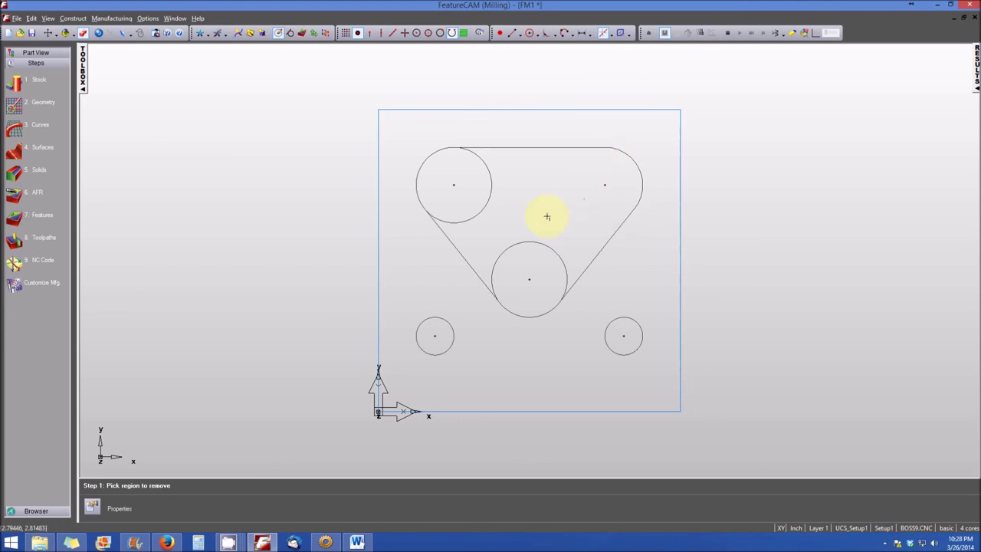
pyautogui.click(489, 195)
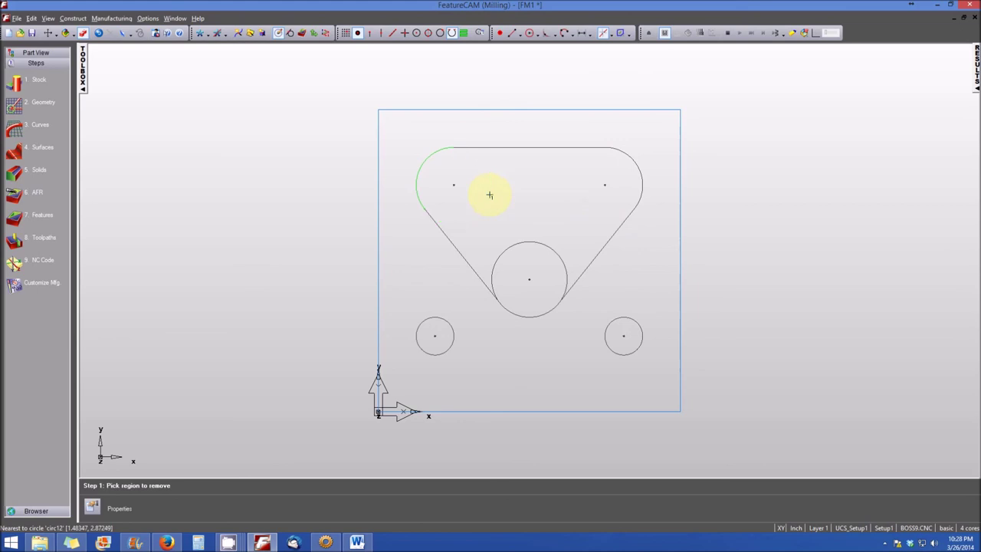
pyautogui.click(536, 244)
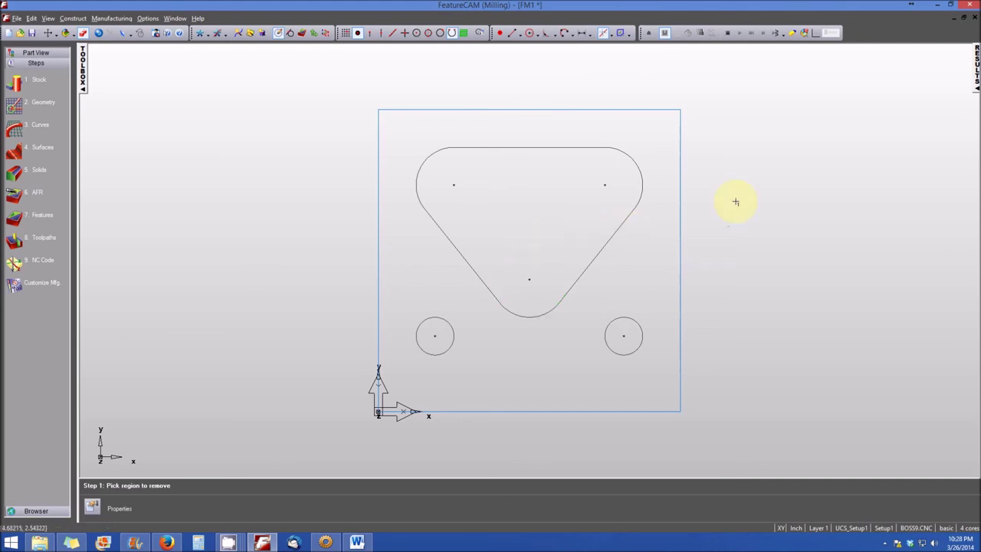